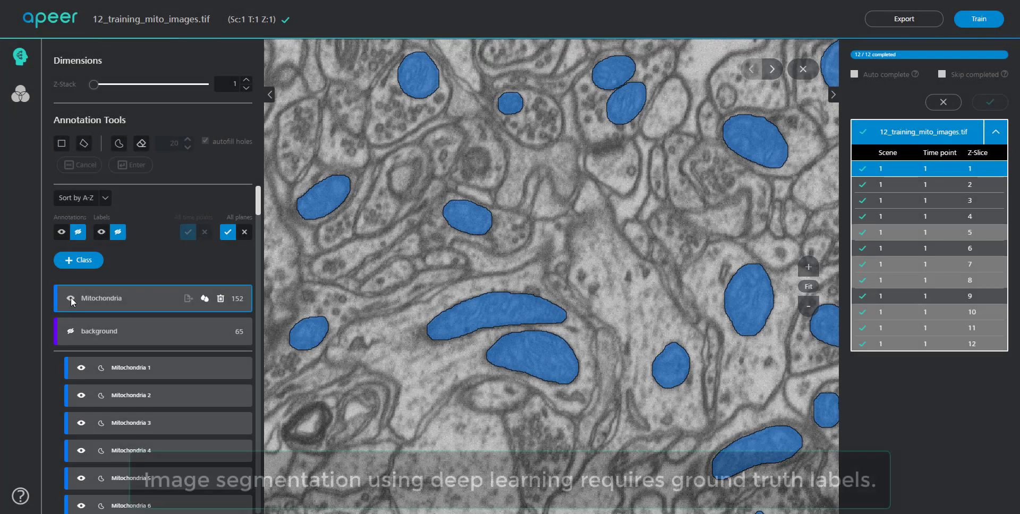
- Toggle the Mitochondria overlays off and back on, then go to the annotation datasets page
left_click(71, 298)
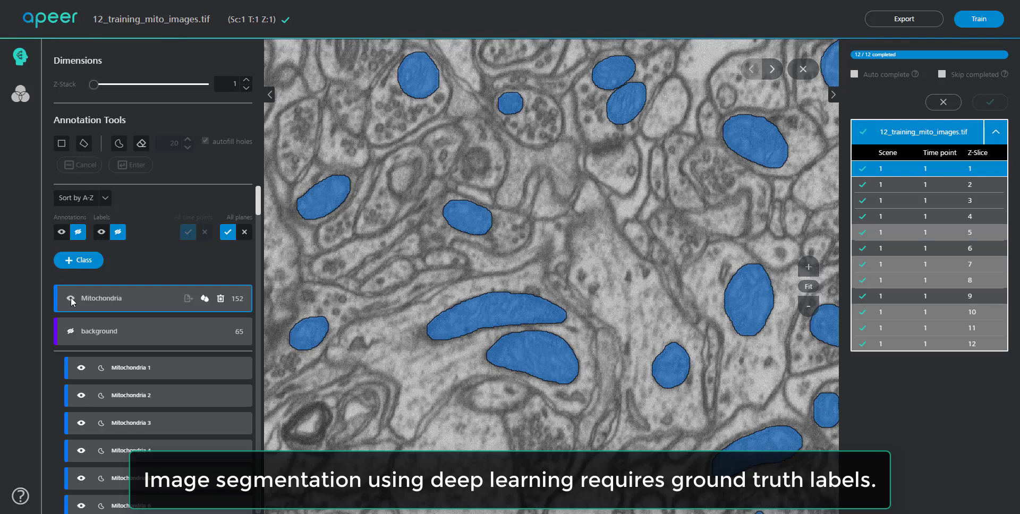
left_click(71, 298)
left_click(71, 297)
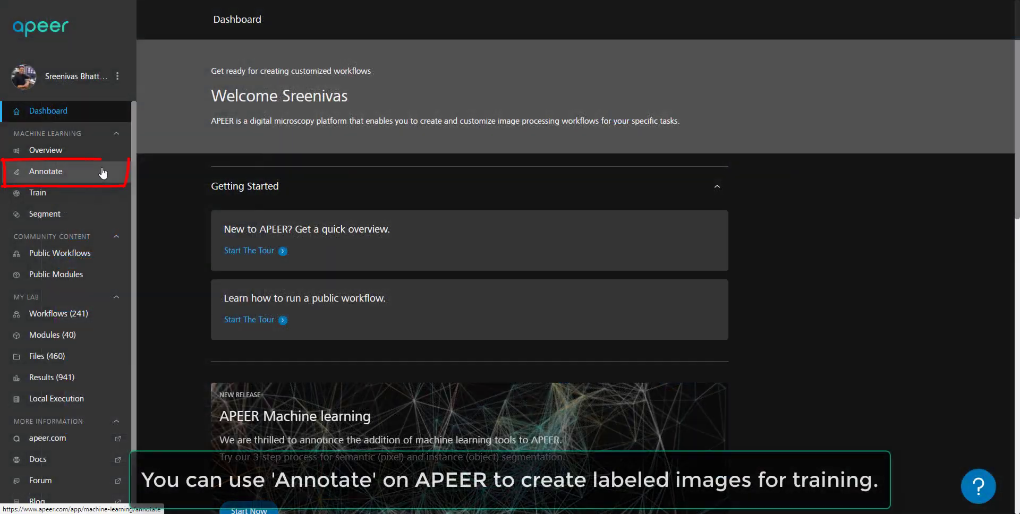
left_click(103, 173)
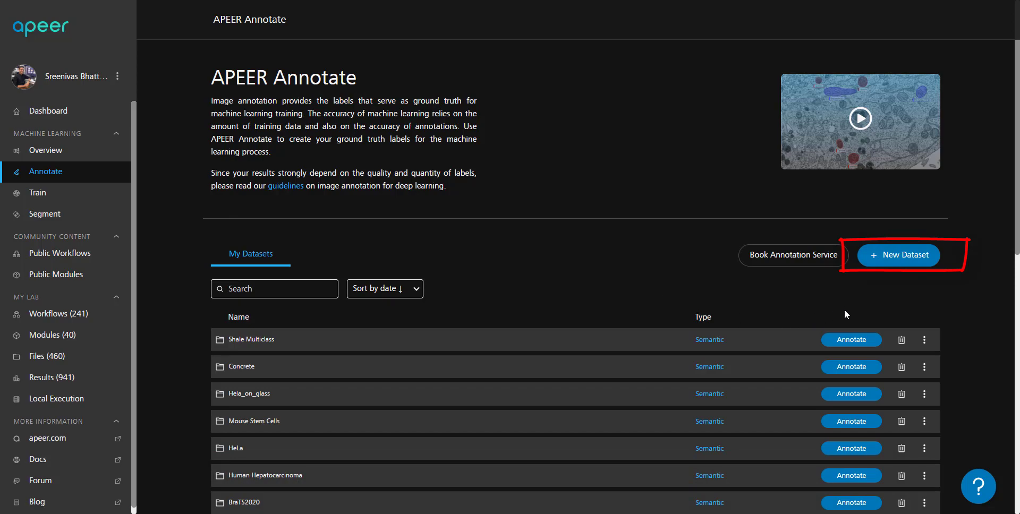
- Create a dataset named Mitochondria_12_training_images_1024x768 with semantic segmentation
left_click(910, 256)
type("Mitochondria_12_training_images_1024x768")
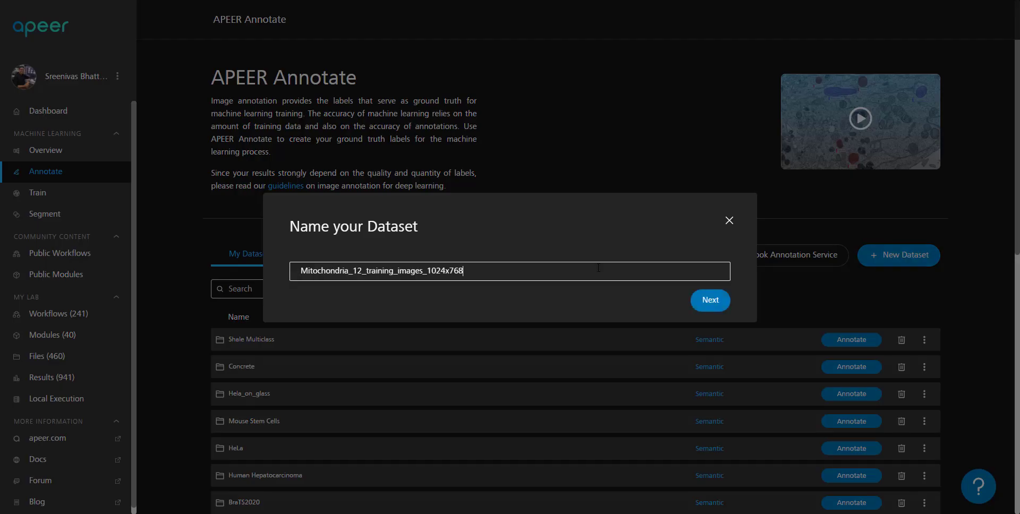
left_click(710, 301)
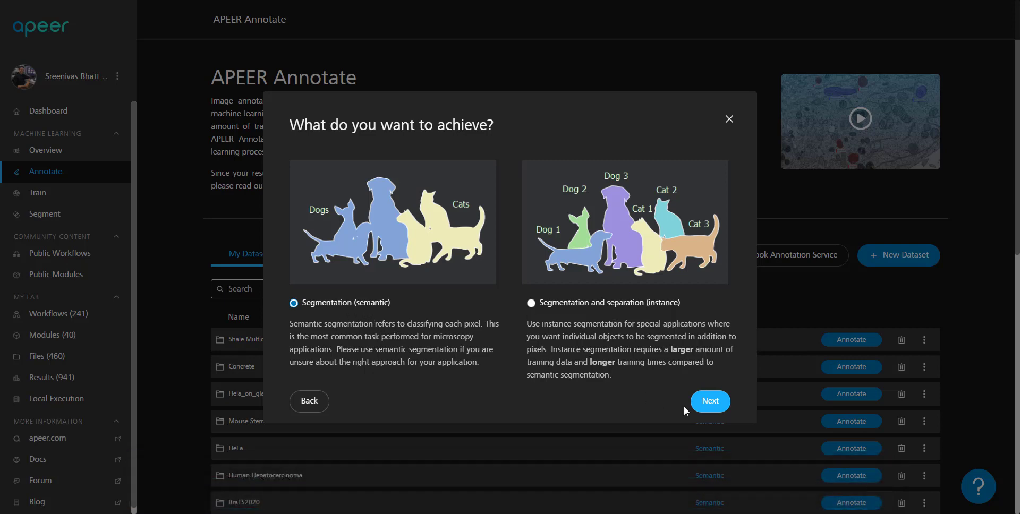
left_click(702, 404)
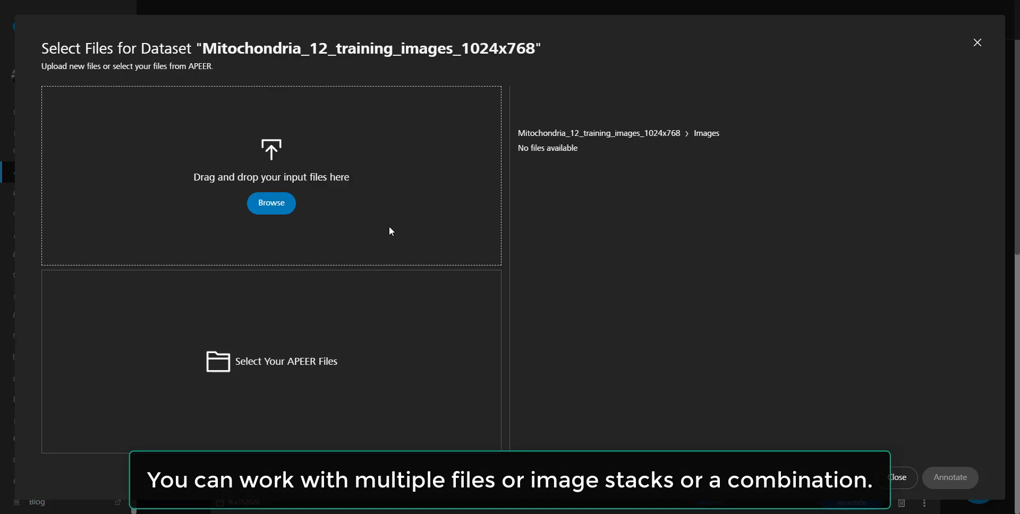
- Drag 12_training_mito_images.tif from File Explorer into the dataset's upload zone
key("alt+Tab")
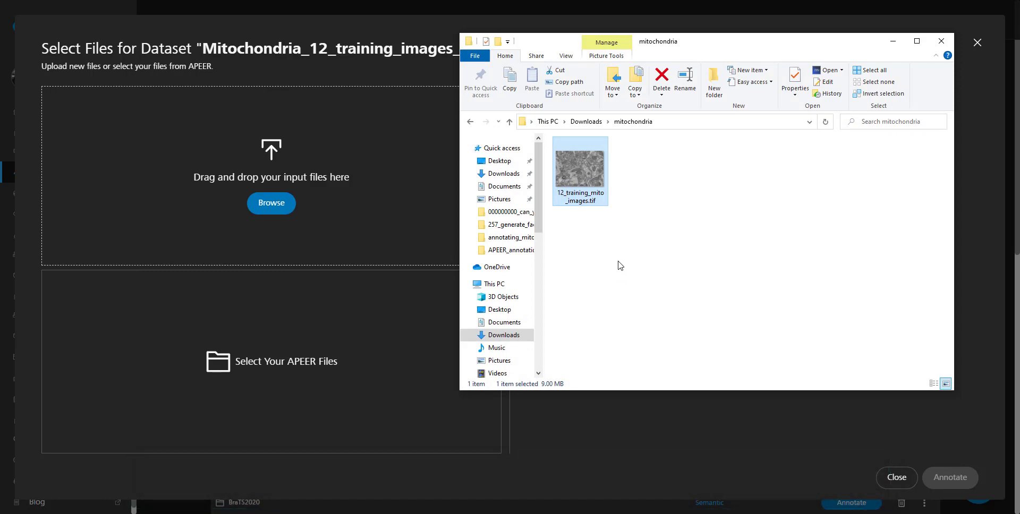
left_click_drag(595, 176, 404, 186)
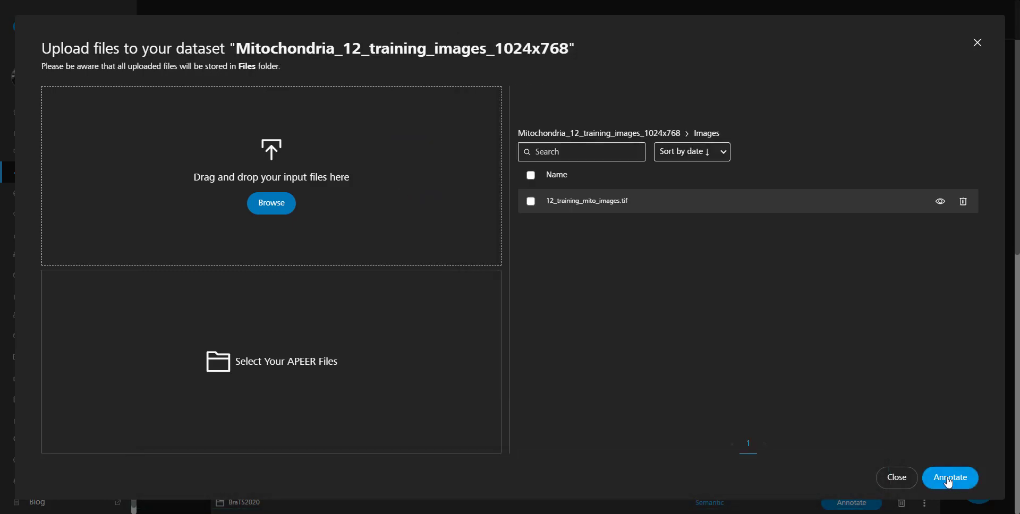
- Start annotating the uploaded stack and add a class named Mitochondria
left_click(949, 478)
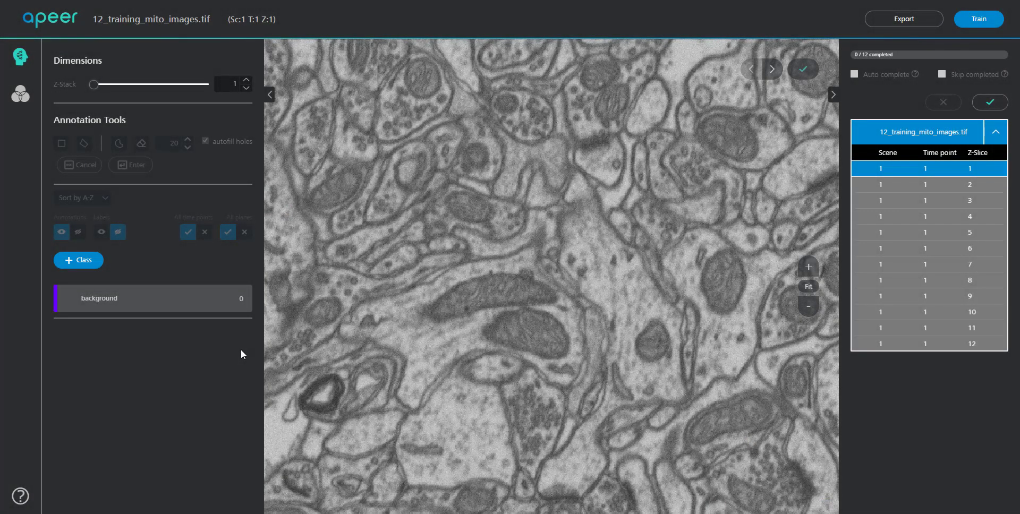
left_click(82, 260)
type("Mi")
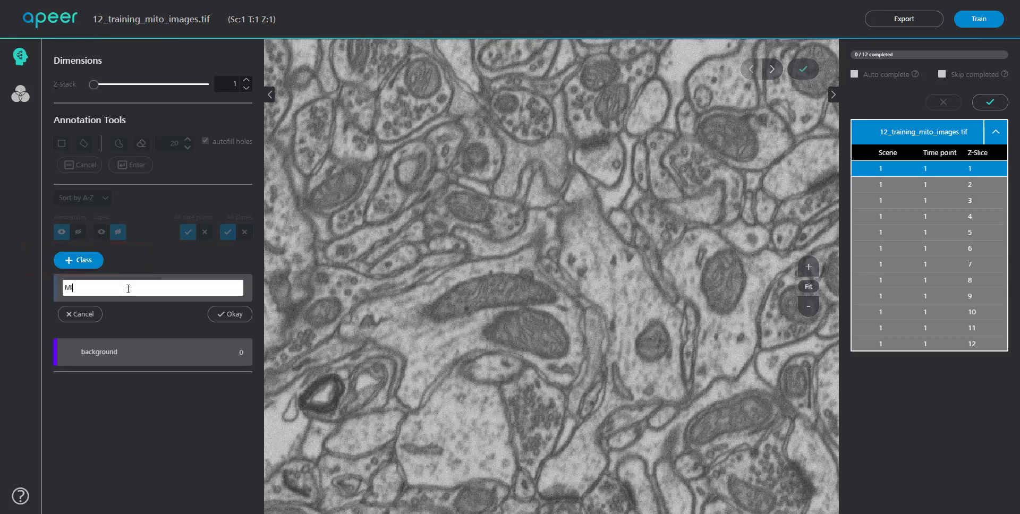
type("tochondria")
left_click(238, 314)
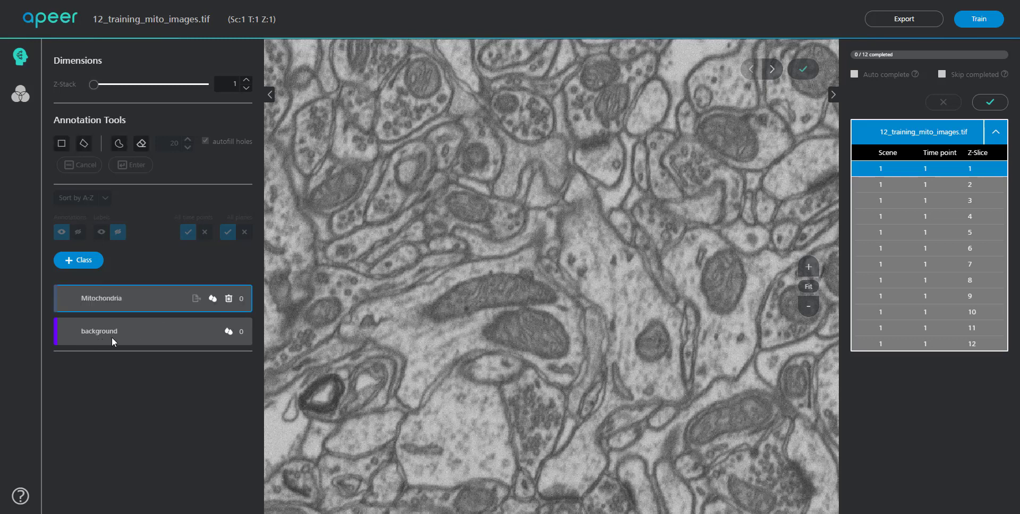
- Set the Mitochondria class colour to dark blue with R 3 and G 12
left_click(213, 299)
left_click(420, 288)
type("3")
left_click(407, 314)
type("121")
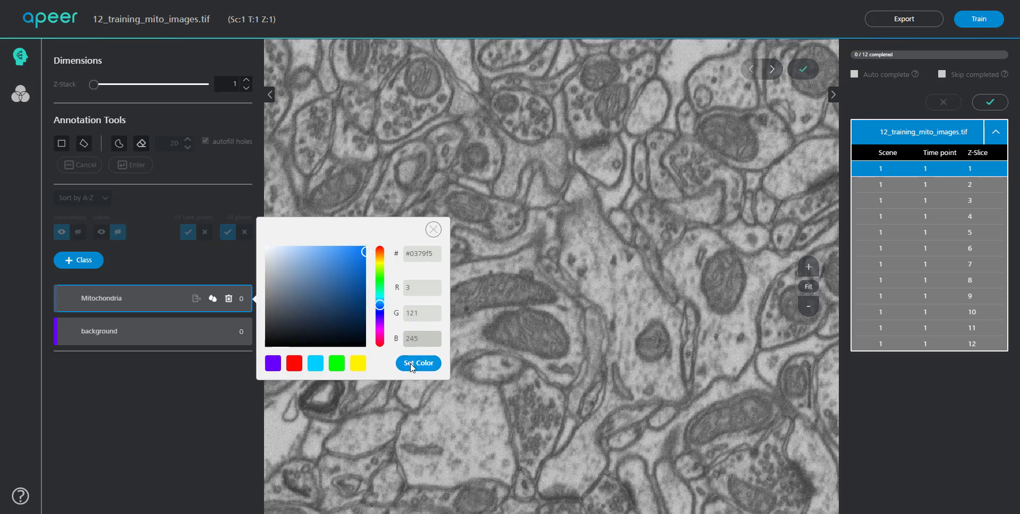
left_click(418, 363)
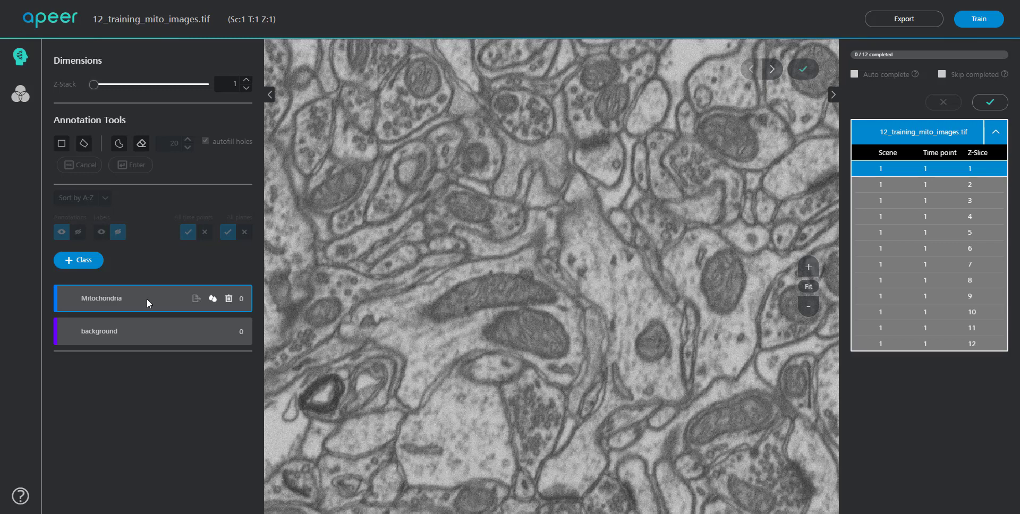
- Brush-paint the outline of the large elongated mitochondrion and commit it
left_click(119, 143)
scroll(463, 299, "up", 5)
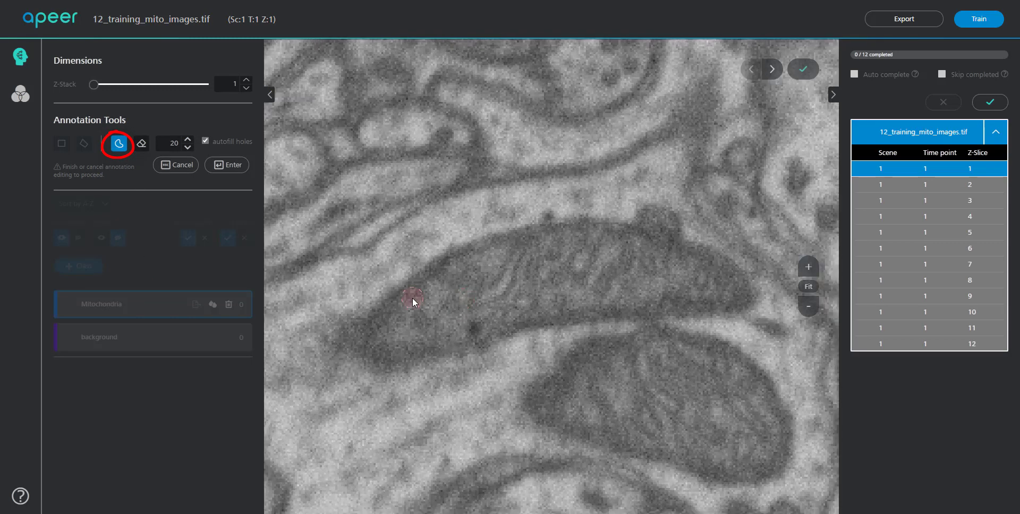
mouse_move(412, 298)
left_mouse_down()
mouse_move(514, 240)
mouse_move(563, 235)
left_mouse_up()
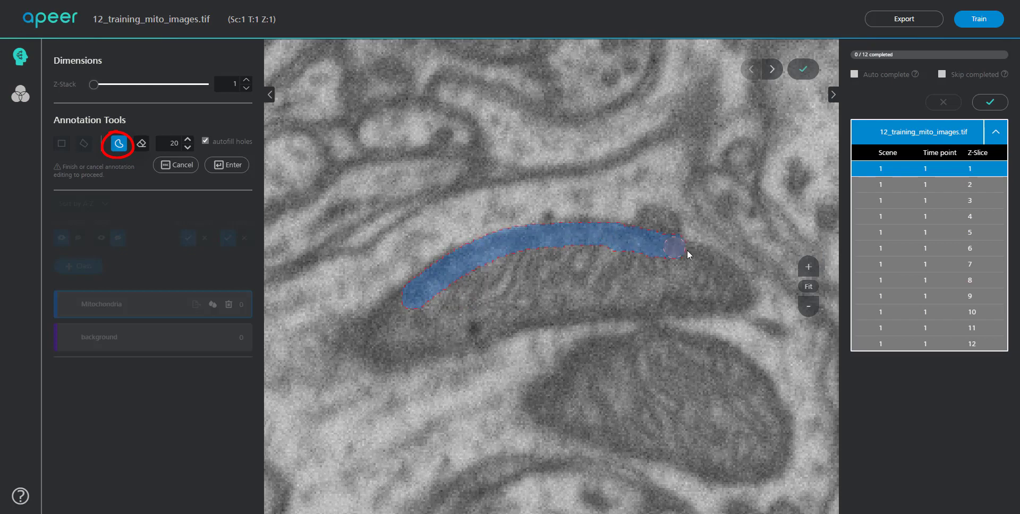
mouse_move(687, 251)
left_mouse_down()
mouse_move(730, 273)
mouse_move(746, 297)
left_mouse_up()
mouse_move(583, 317)
left_mouse_down()
mouse_move(384, 355)
mouse_move(402, 300)
left_mouse_up()
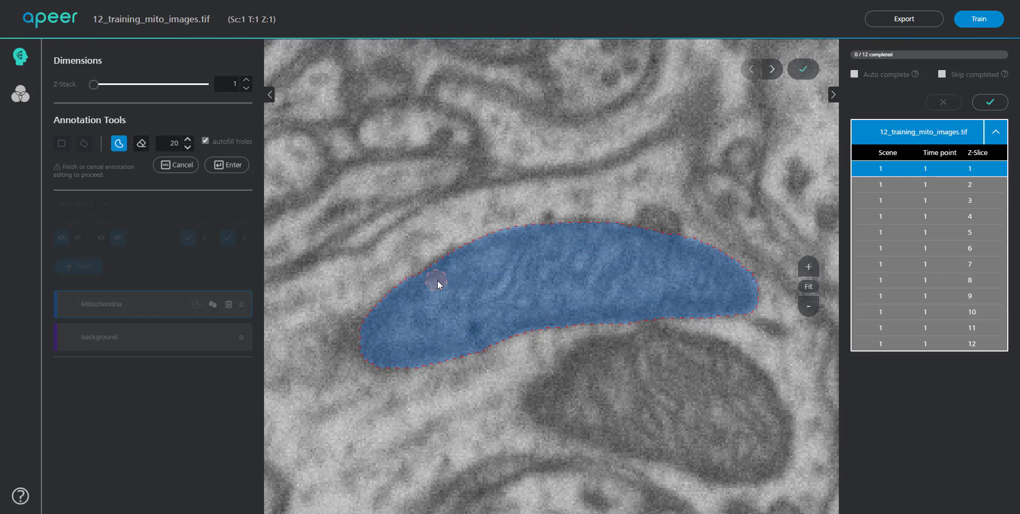
left_click(227, 166)
- Erase a small notch from the mask's lower edge, then outline the mitochondrion below
left_click(147, 145)
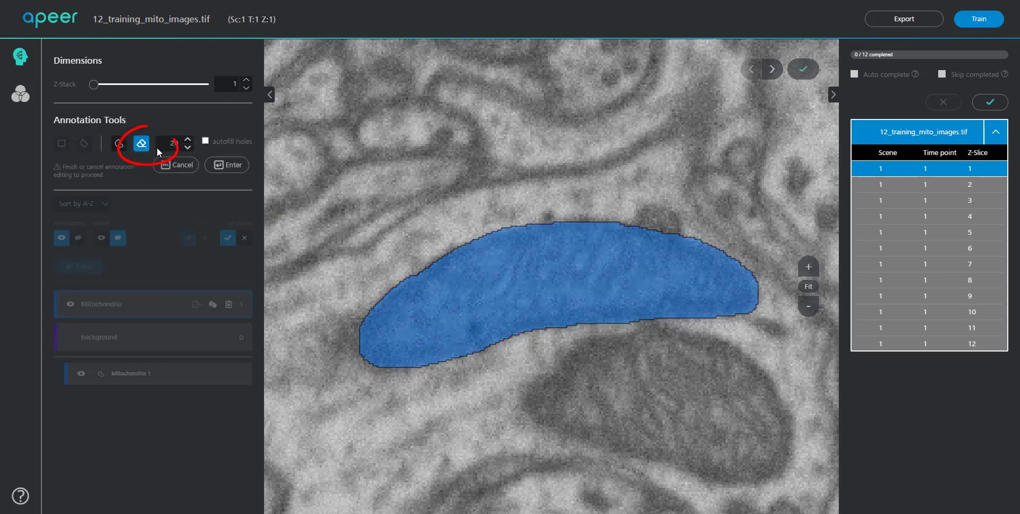
left_click_drag(600, 333, 618, 329)
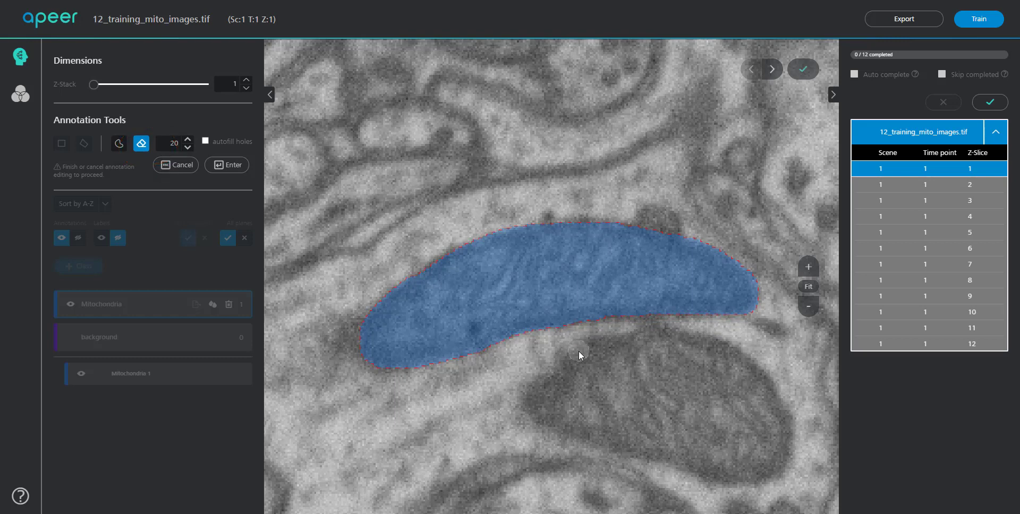
key("b")
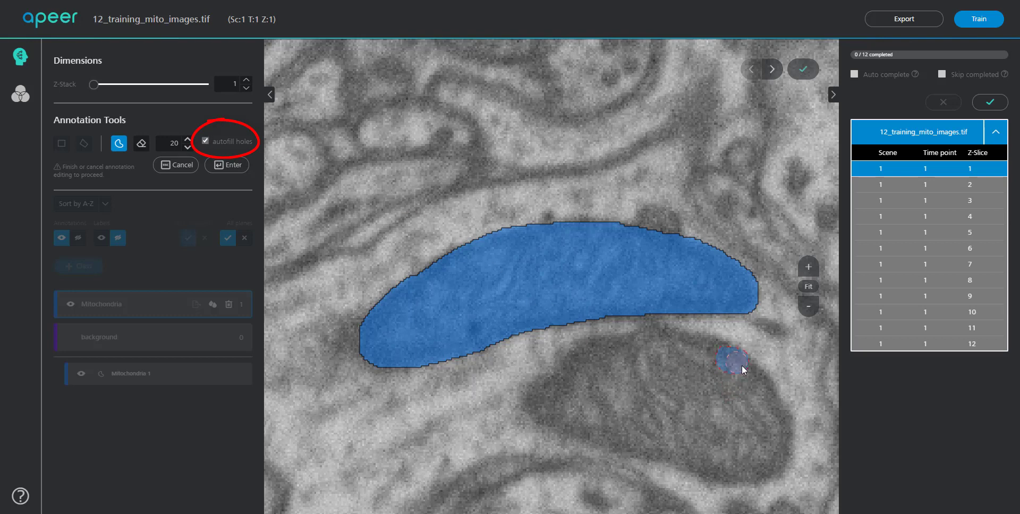
mouse_move(767, 467)
left_mouse_down()
mouse_move(572, 423)
mouse_move(546, 392)
left_mouse_up()
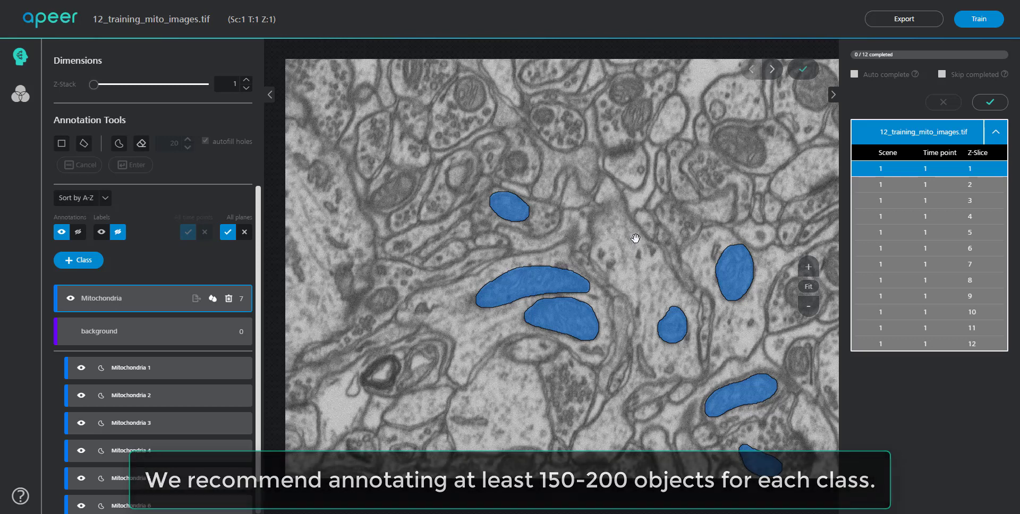
- Paint and commit a background-class loop around the two central mitochondria
left_click(175, 332)
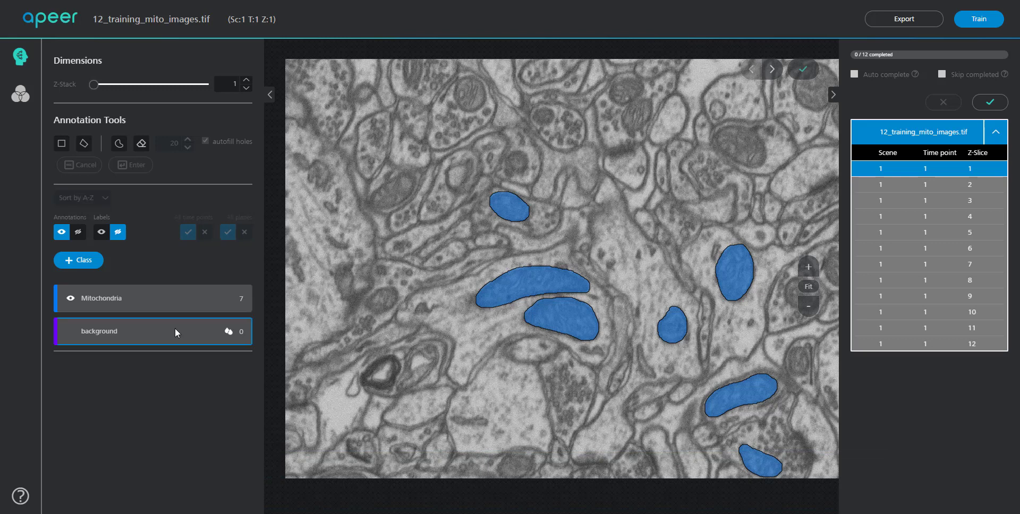
left_click(119, 143)
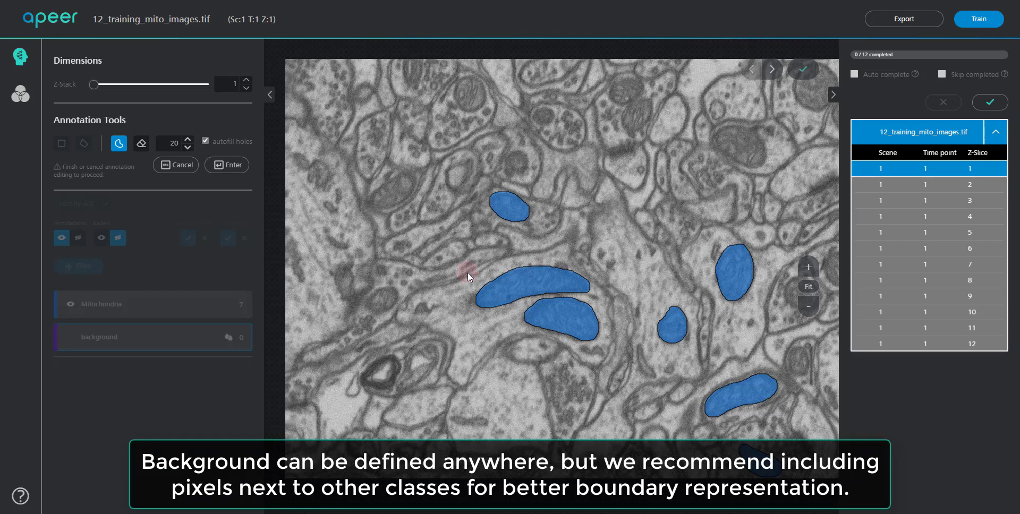
mouse_move(502, 260)
left_mouse_down()
mouse_move(631, 284)
mouse_move(621, 345)
mouse_move(473, 344)
mouse_move(482, 273)
left_mouse_up()
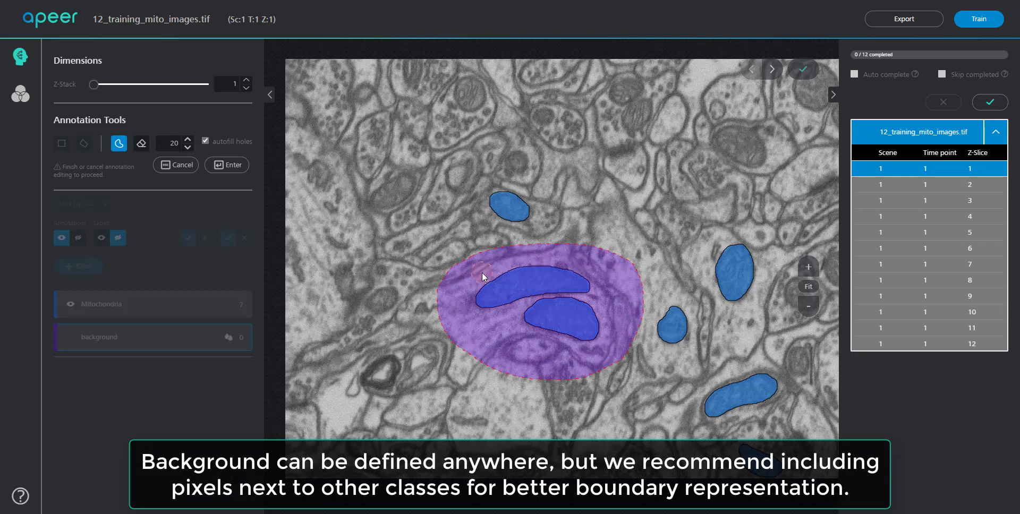
key("Return")
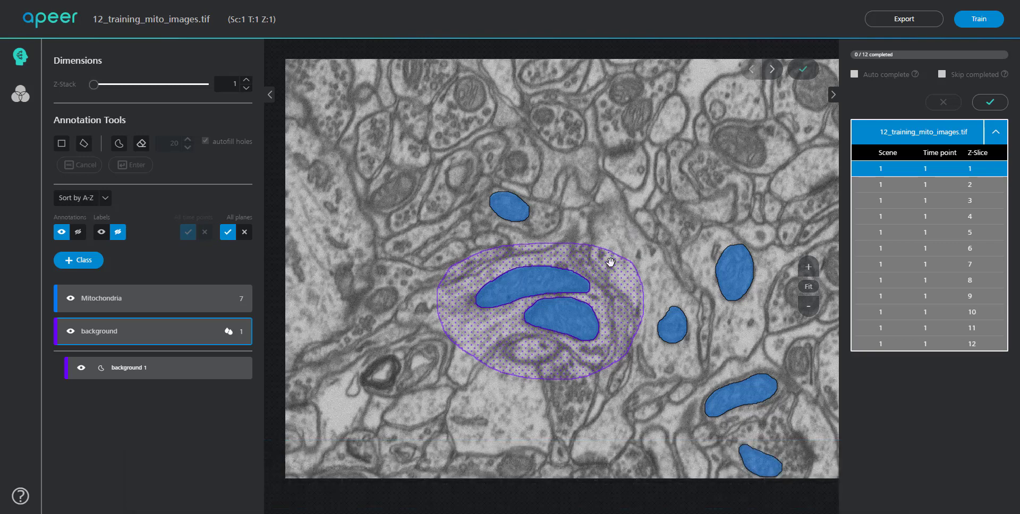
- Mark slice 1 complete, then review slices 3 through 12 one by one
left_click(989, 99)
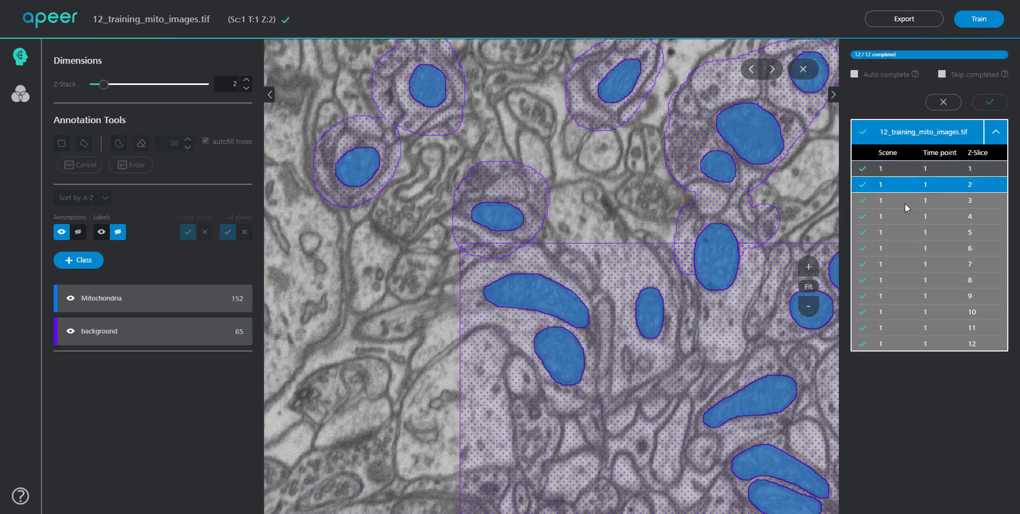
left_click(905, 202)
left_click(904, 216)
left_click(903, 233)
left_click(904, 248)
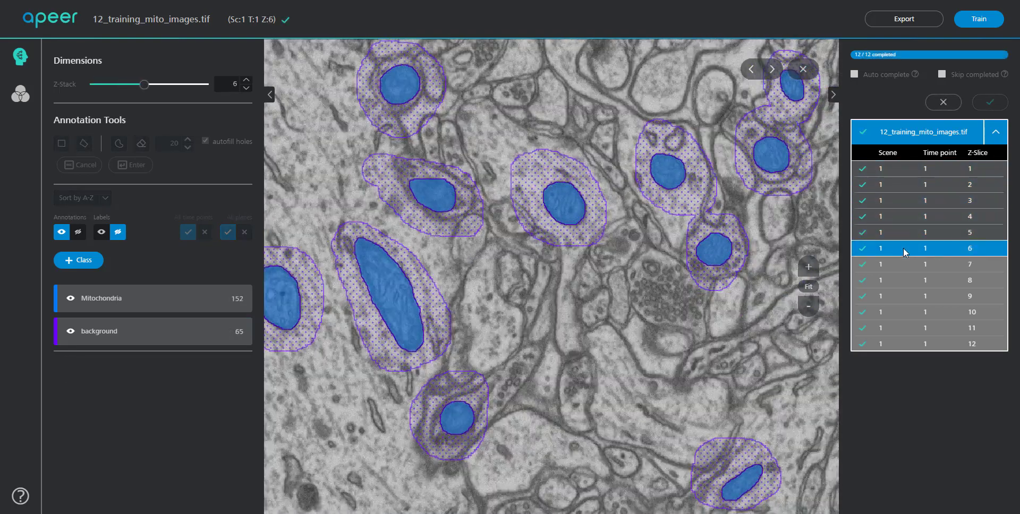
left_click(903, 264)
left_click(902, 280)
left_click(902, 298)
left_click(901, 311)
left_click(901, 328)
left_click(900, 344)
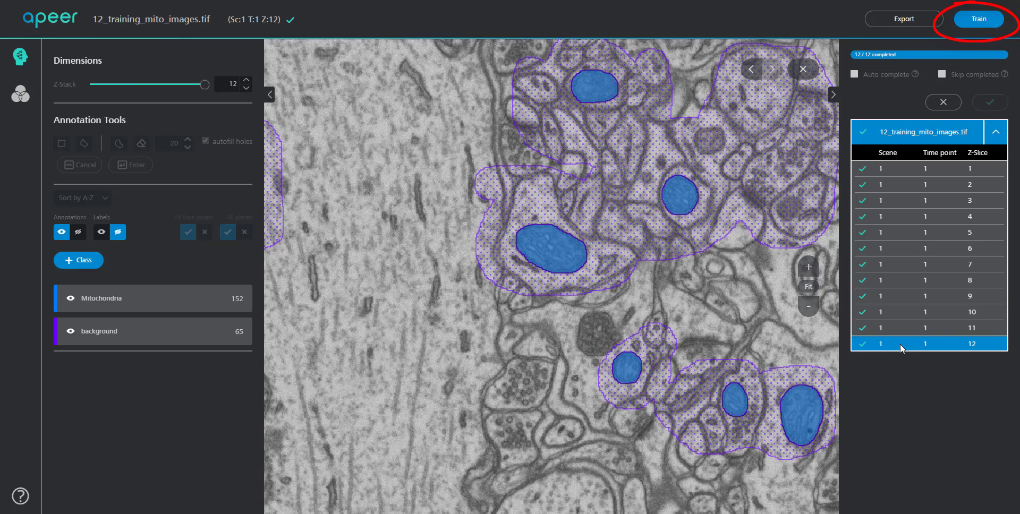